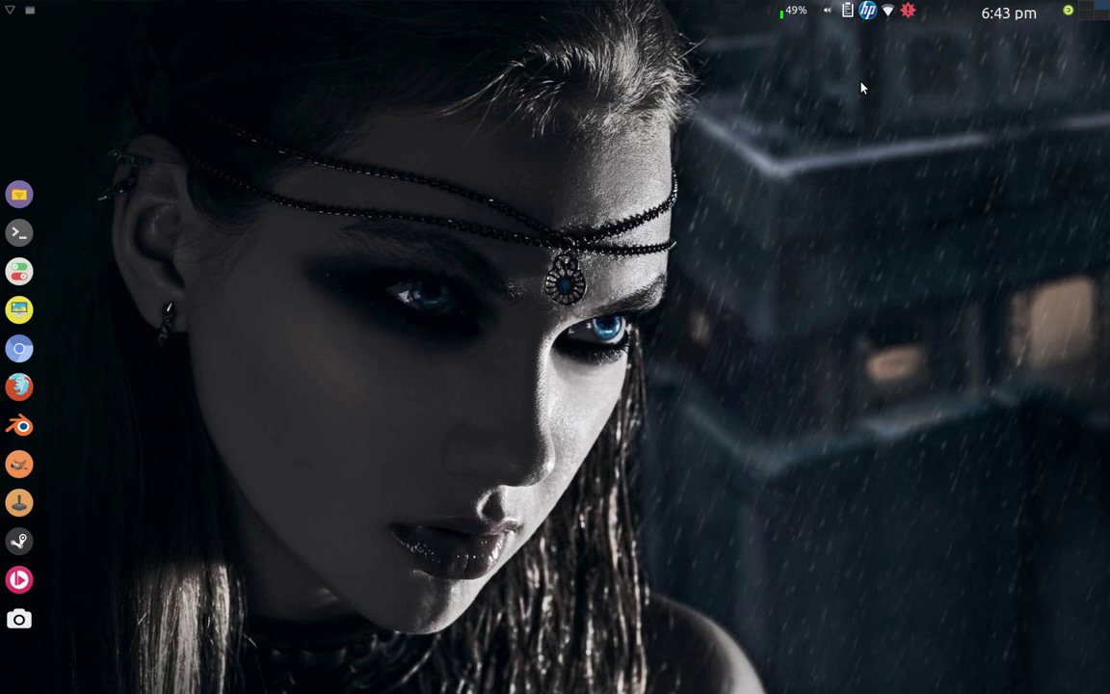
Open HP Device Manager for the HP Deskjet 2600 Series from the HPLIP status menu.
{"action": "left_click", "coordinate": [869, 11]}
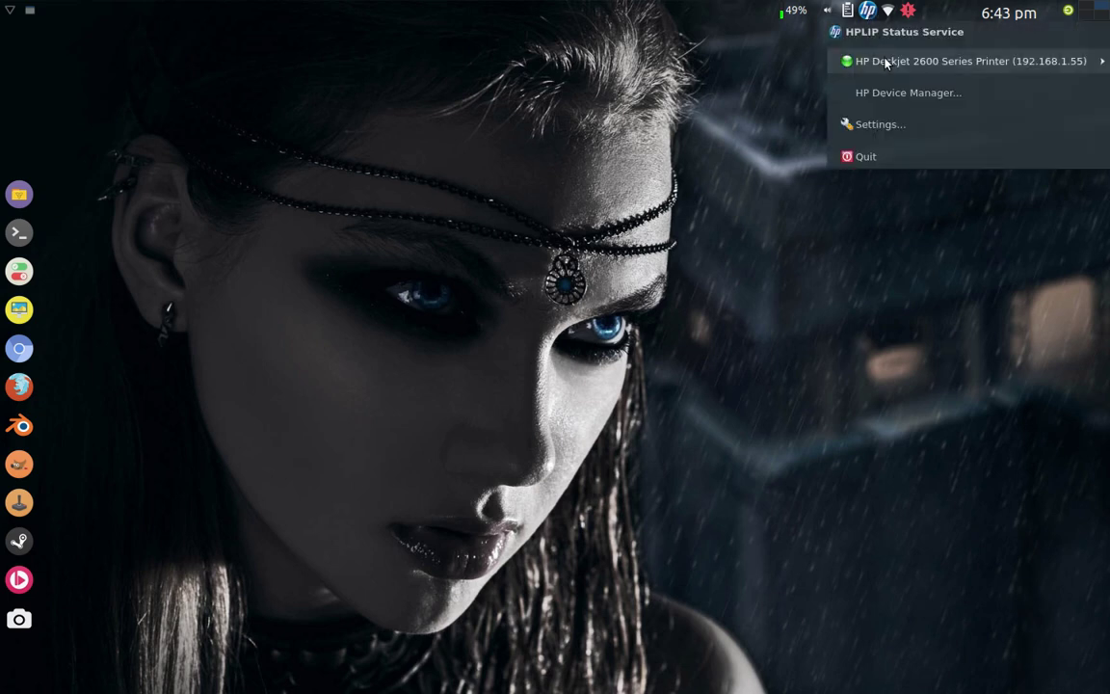
{"action": "mouse_move", "coordinate": [886, 63]}
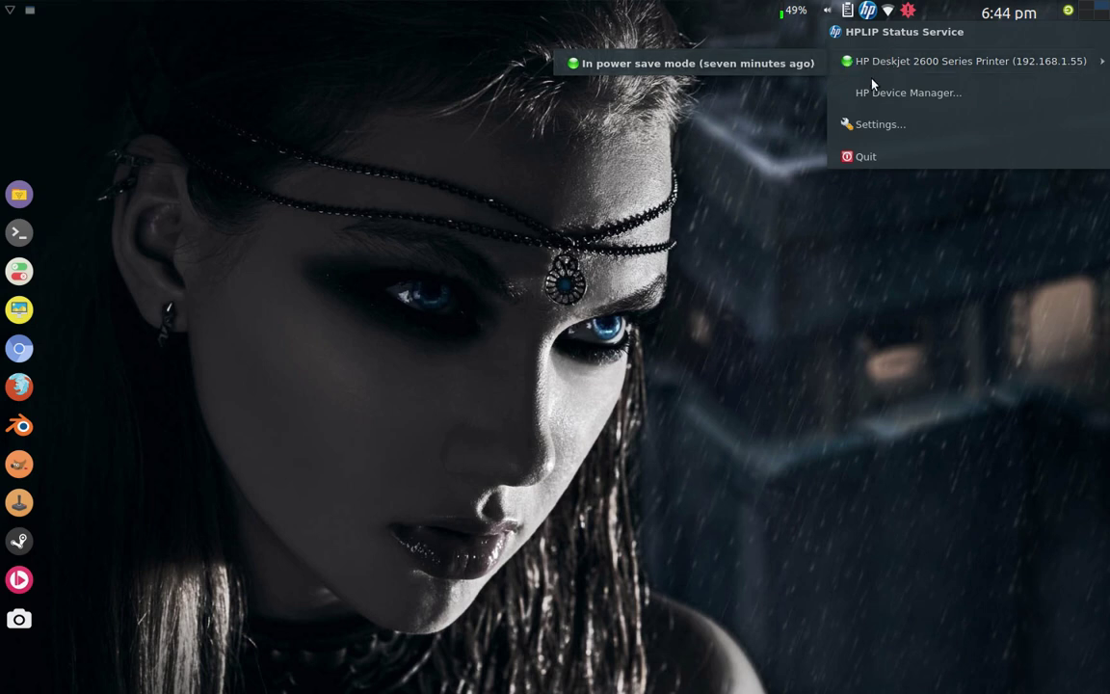
{"action": "left_click", "coordinate": [881, 94]}
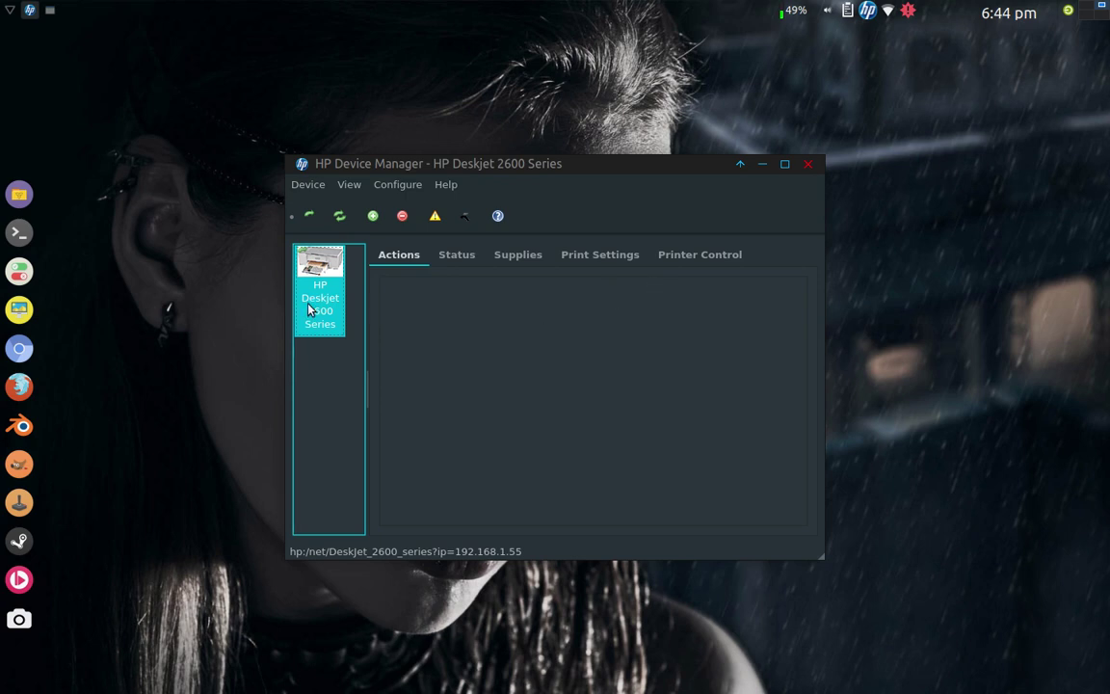
Review the printer's power-save status history, then return to the Actions list.
{"action": "left_click", "coordinate": [462, 258]}
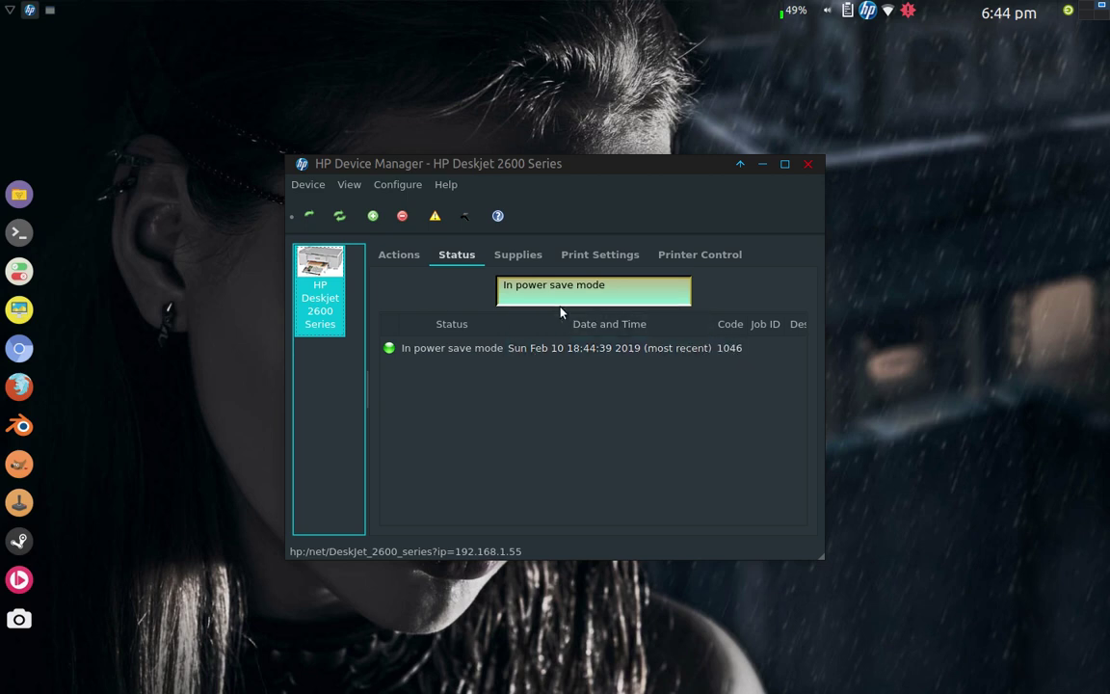
{"action": "left_click", "coordinate": [399, 256]}
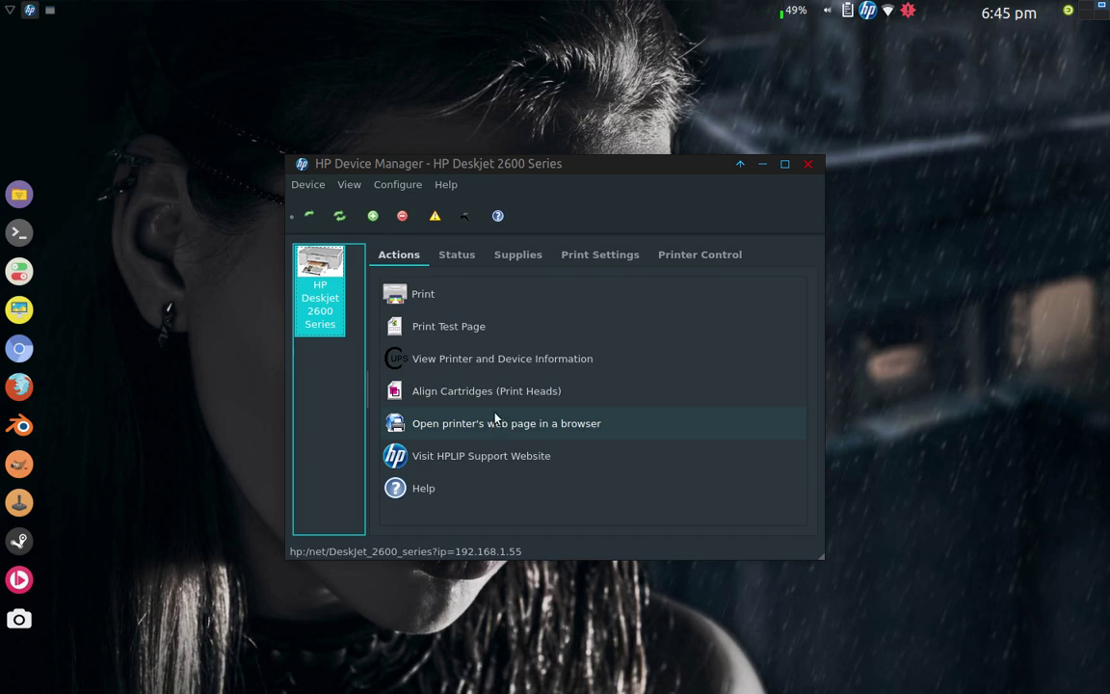
Confirm both cartridges are Good/OK, review print settings and the queue, and press Set as Default.
{"action": "left_click", "coordinate": [514, 262]}
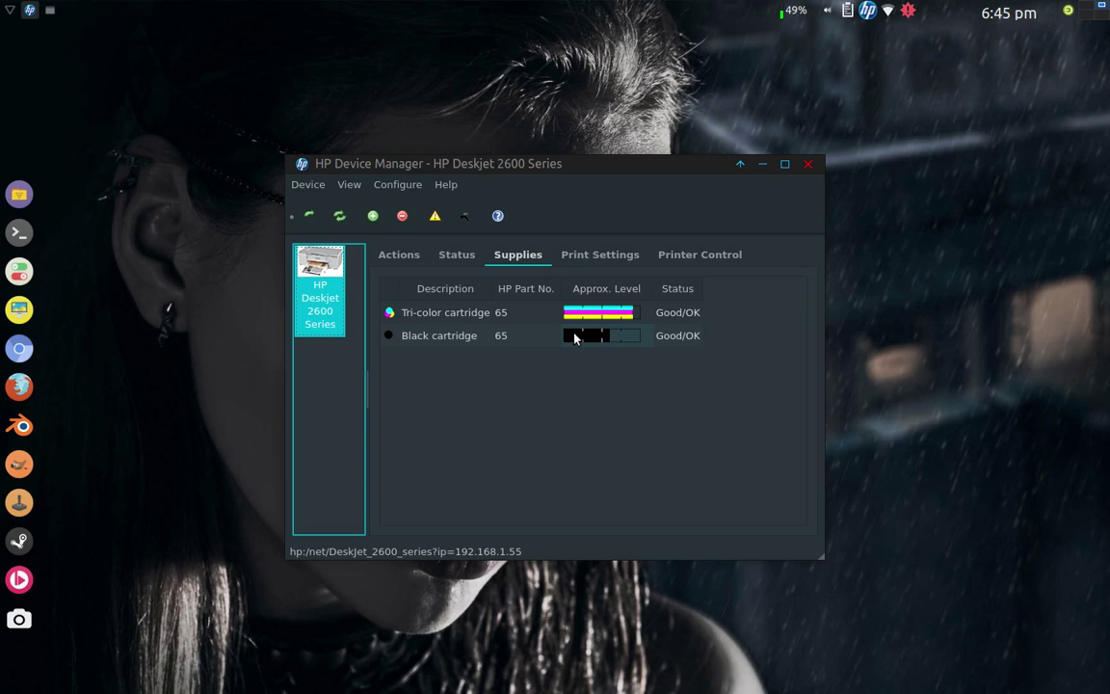
{"action": "left_click", "coordinate": [603, 253]}
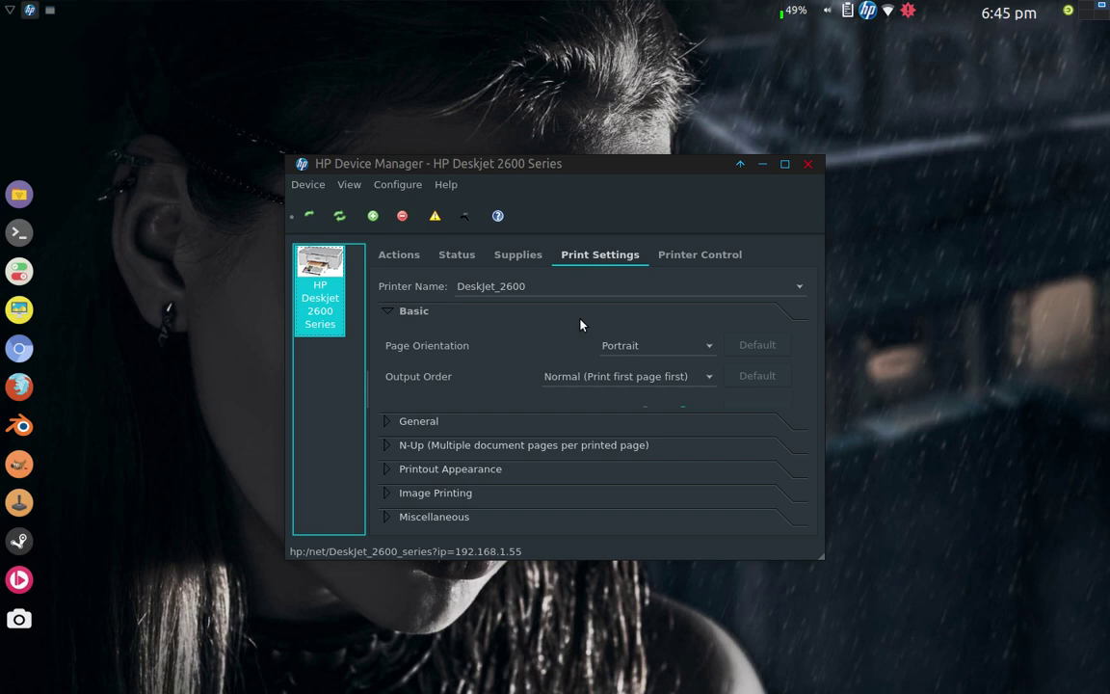
{"action": "left_click", "coordinate": [665, 258]}
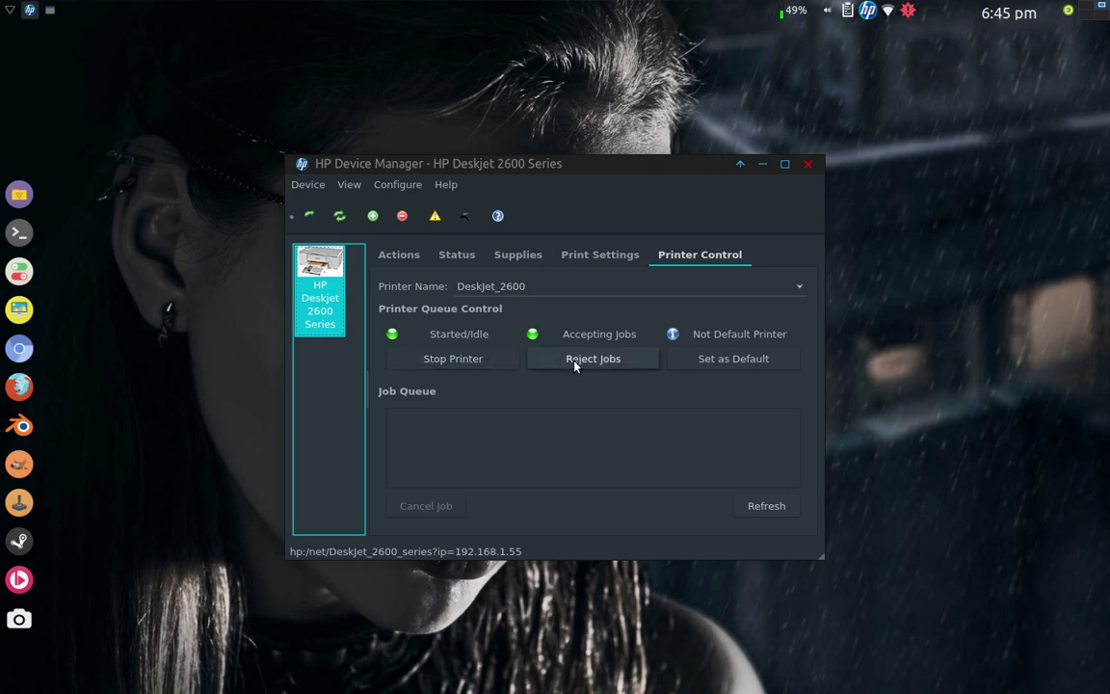
{"action": "left_click", "coordinate": [701, 361]}
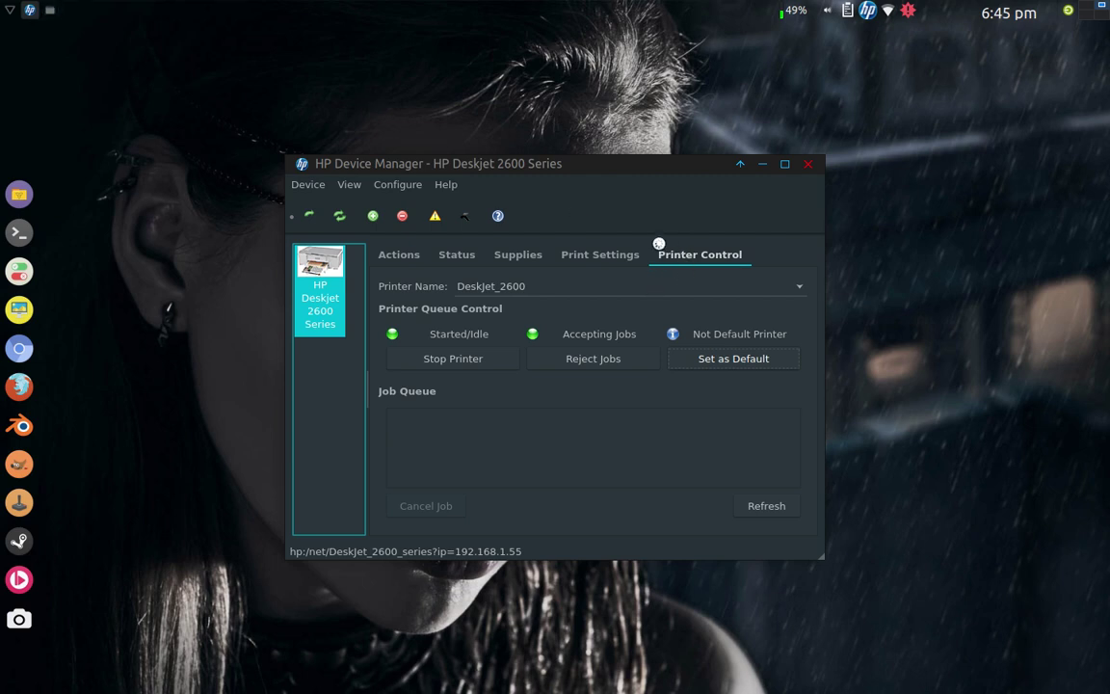
Close the unresponsive HP Device Manager window and confirm terminating it.
{"action": "left_click", "coordinate": [807, 165]}
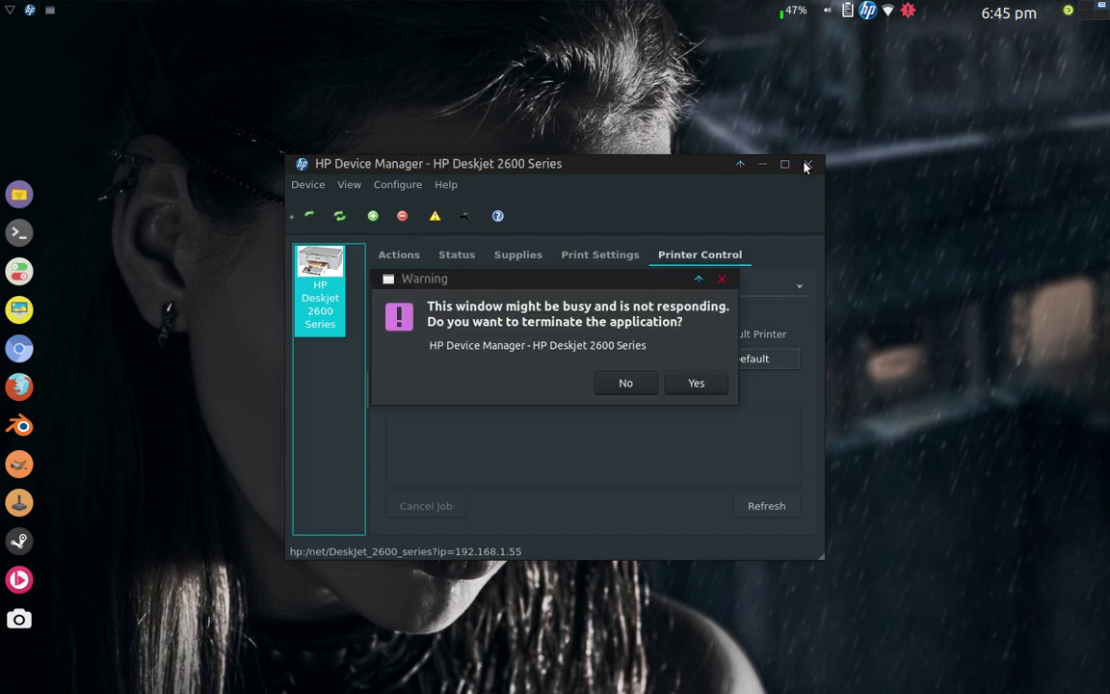
{"action": "left_click", "coordinate": [697, 386]}
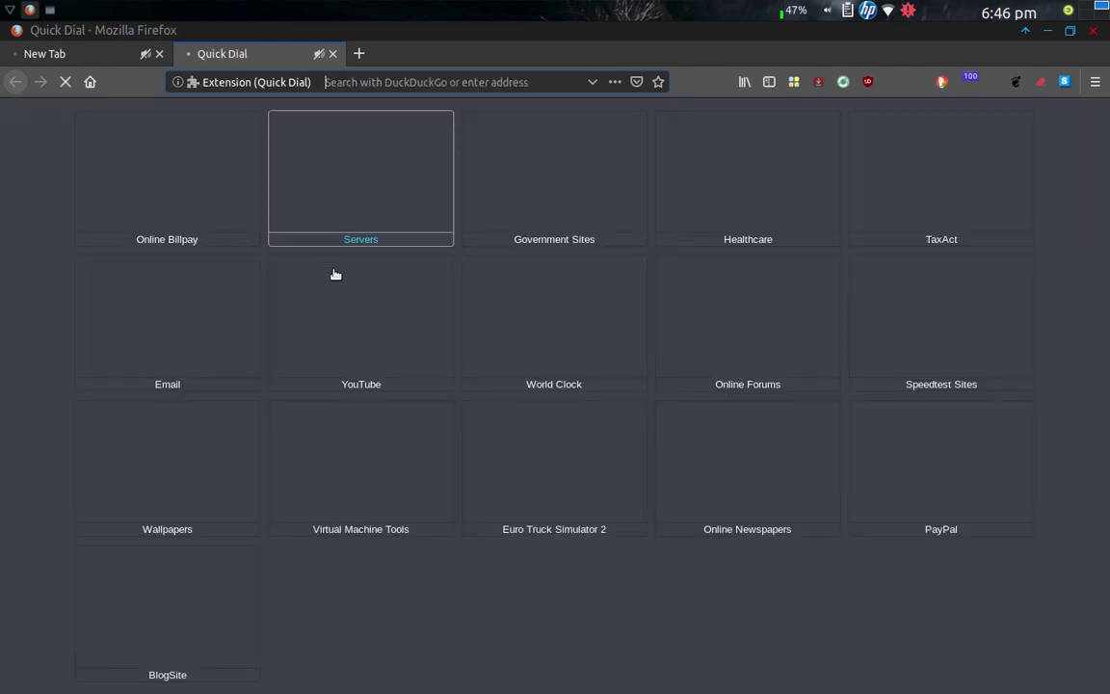
Load the CUPS 2.2.10 page at 127.0.0.1:631 from the Quick Dial Servers folder.
{"action": "left_click", "coordinate": [351, 206]}
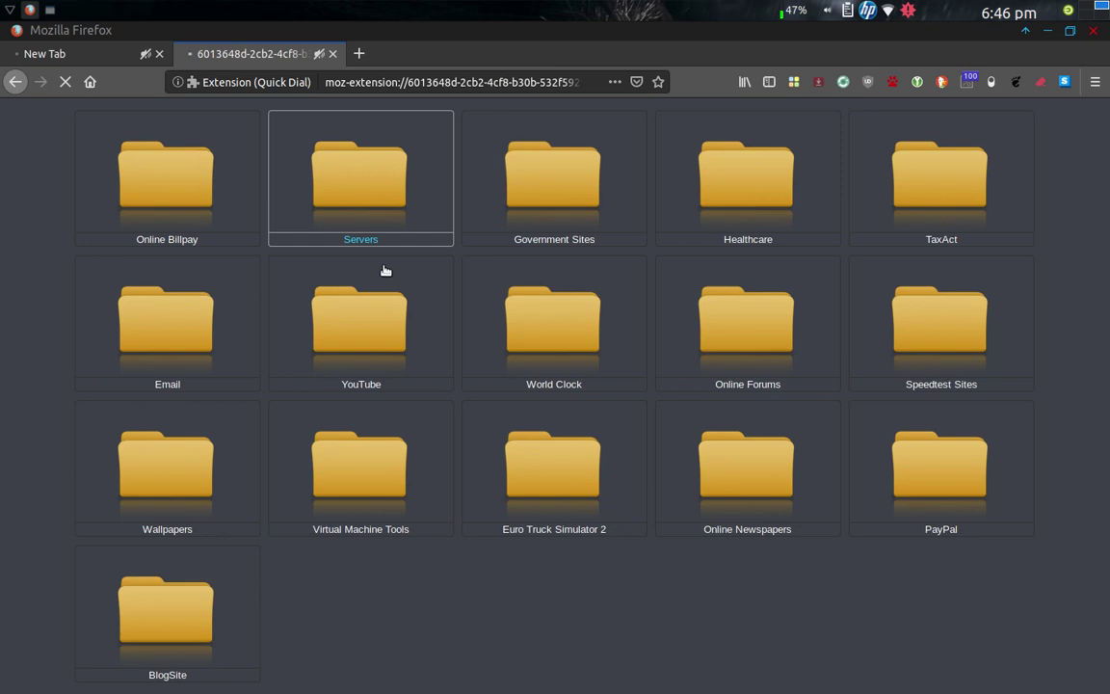
{"action": "left_click", "coordinate": [377, 192]}
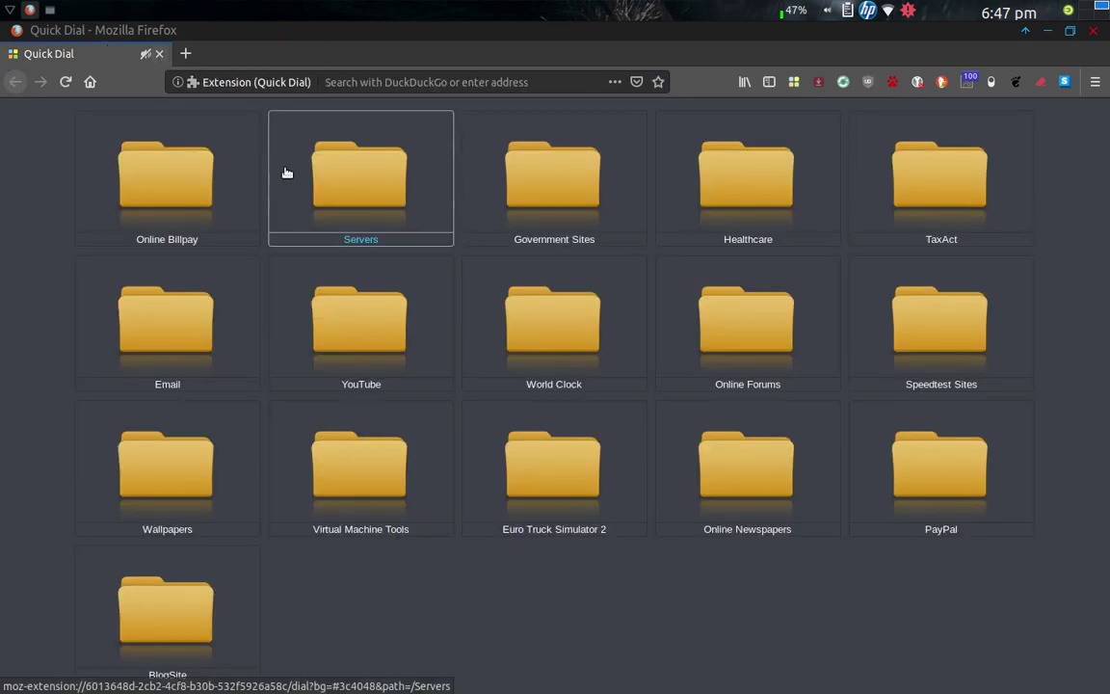
{"action": "left_click", "coordinate": [345, 173]}
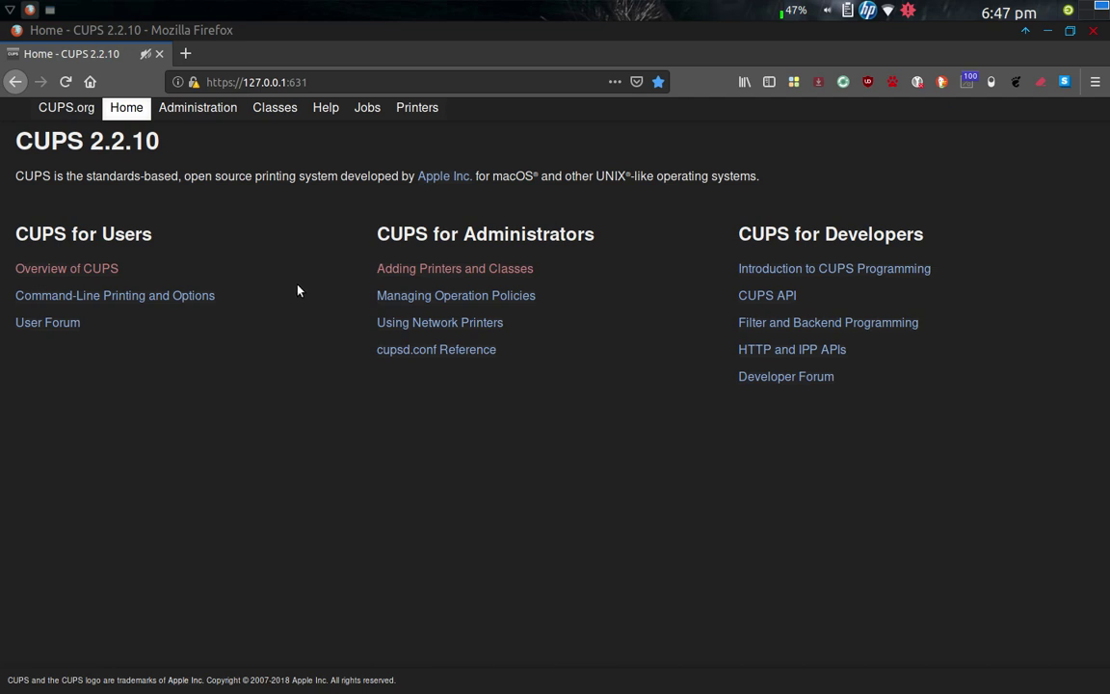
Go to CUPS Administration and use Manage Printers to list DeskJet_2600 and HP_DeskJet_2600_series.
{"action": "left_click", "coordinate": [396, 276]}
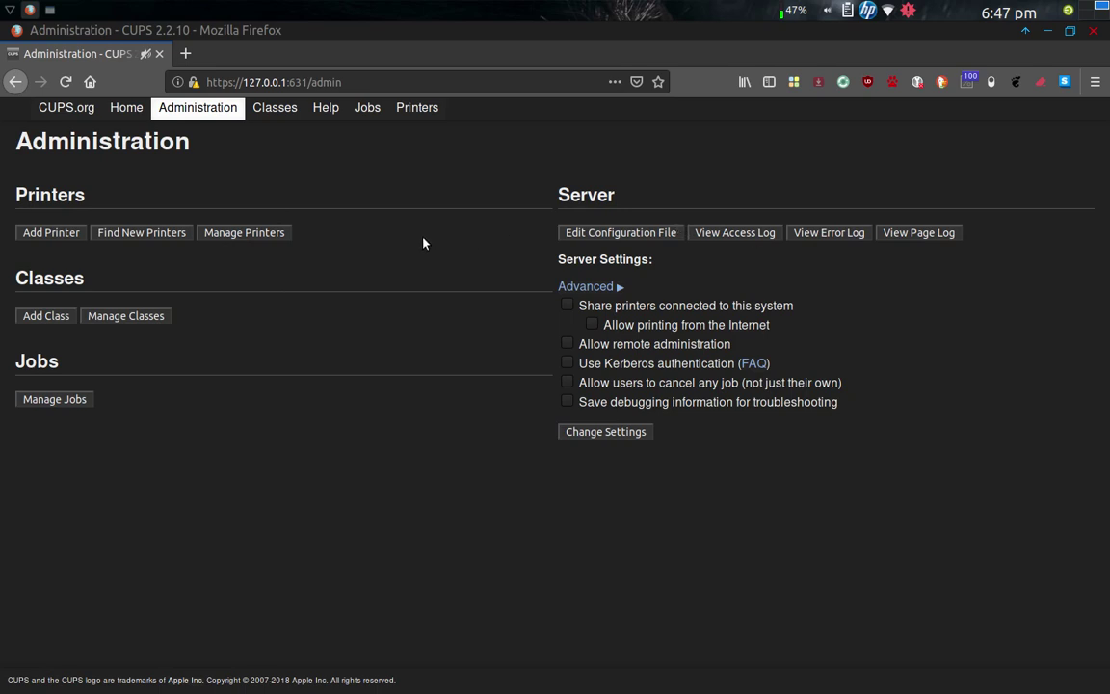
{"action": "left_click", "coordinate": [279, 236]}
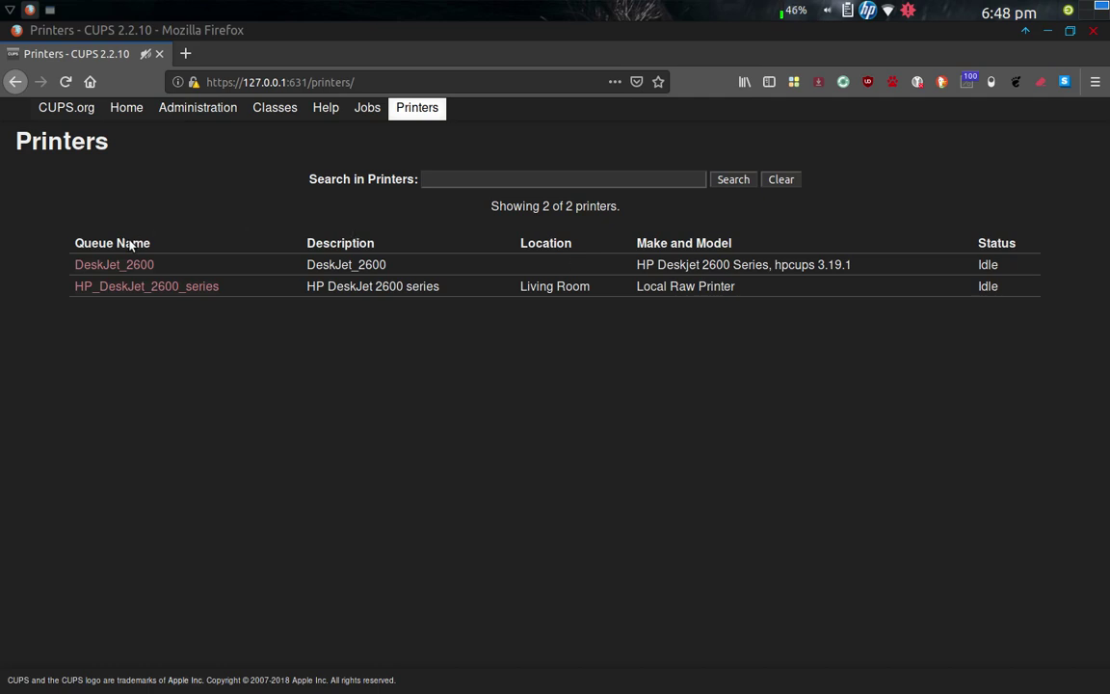
Open the DeskJet_2600 printer page and expand its Administration dropdown.
{"action": "left_click", "coordinate": [134, 268]}
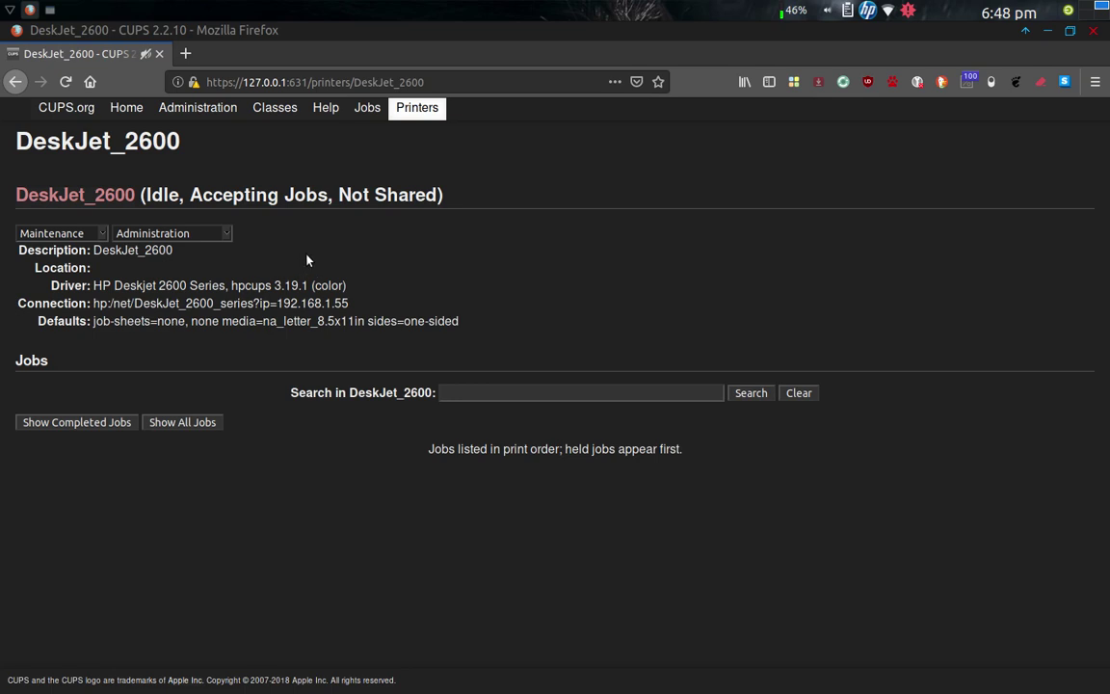
{"action": "left_click", "coordinate": [228, 234]}
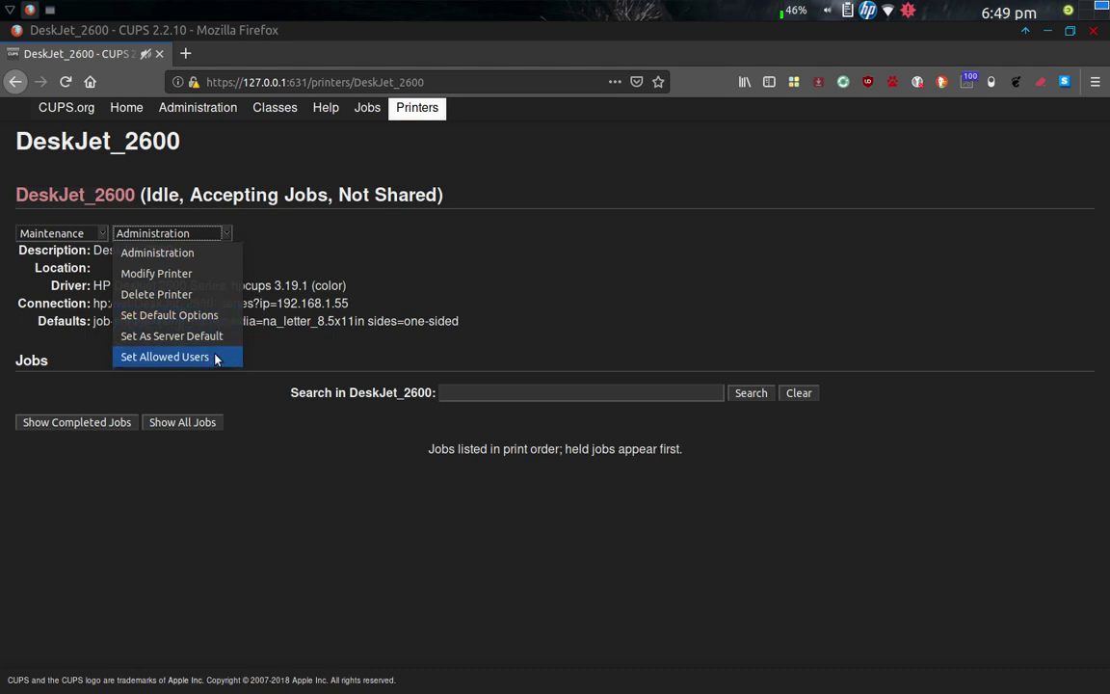
Keep 'Allow these users to print' for DeskJet_2600 and submit the allowed-users list.
{"action": "left_click", "coordinate": [200, 357]}
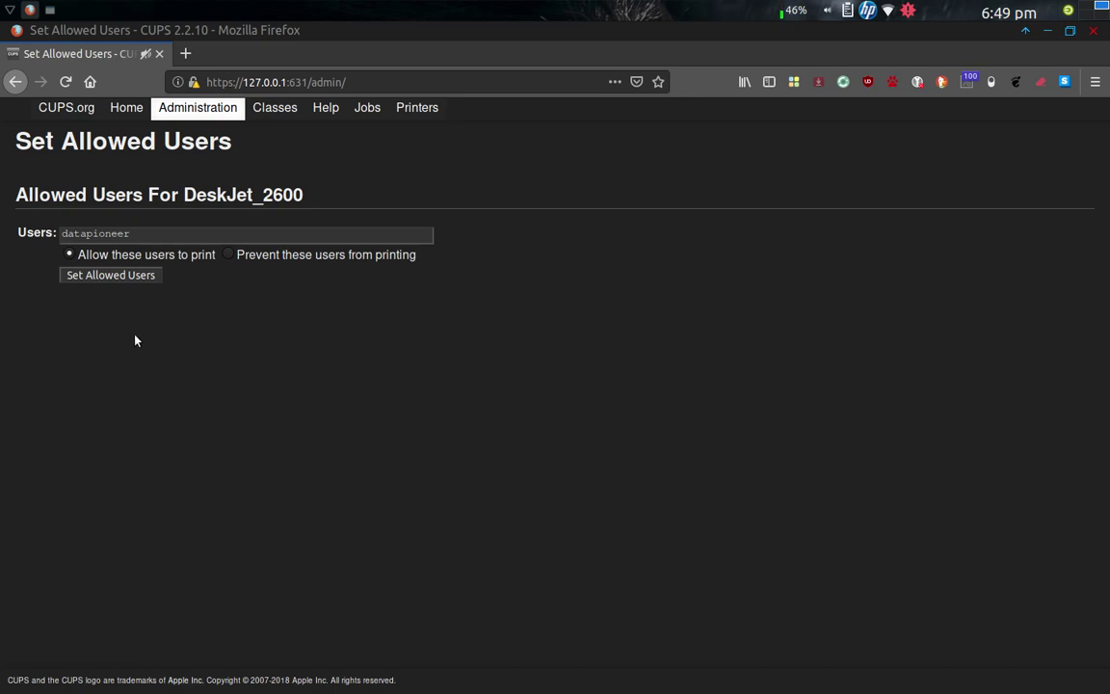
{"action": "left_click", "coordinate": [129, 276]}
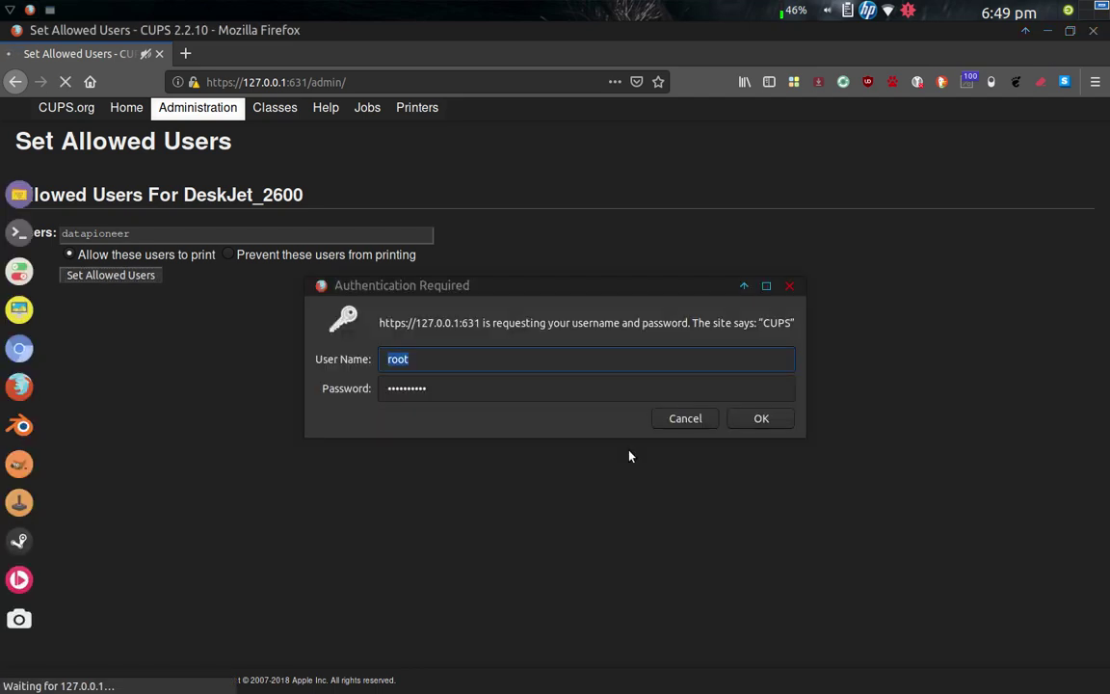
Cancel the CUPS authentication prompt, leaving the admin page Unauthorized.
{"action": "left_click", "coordinate": [684, 422]}
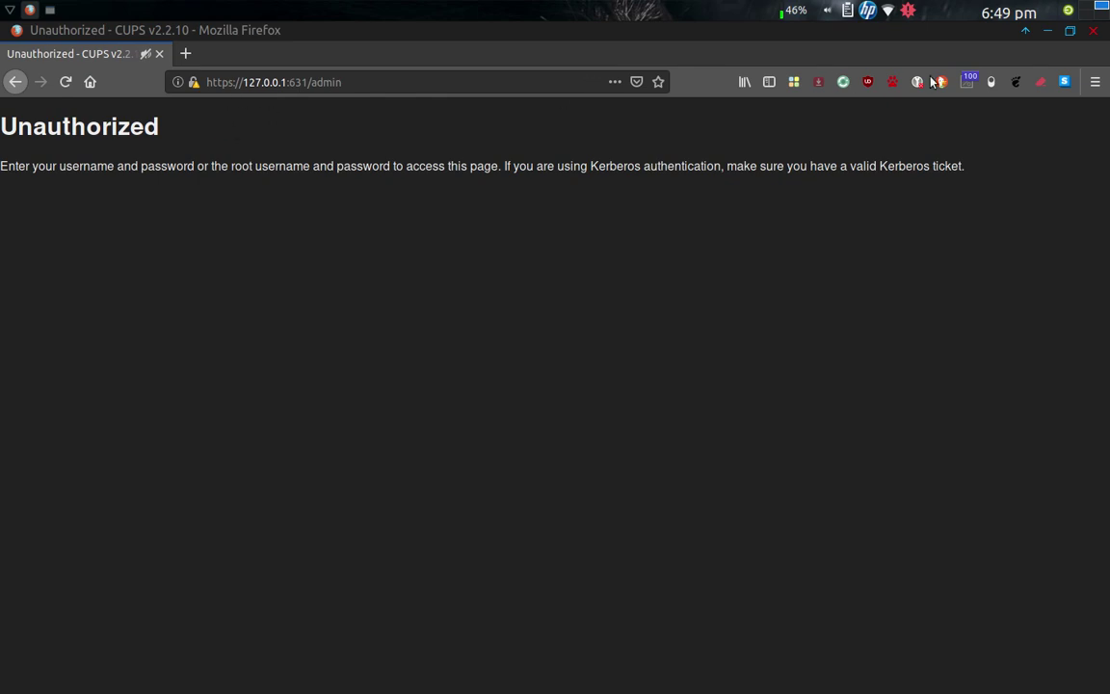
{"action": "left_click", "coordinate": [1096, 34]}
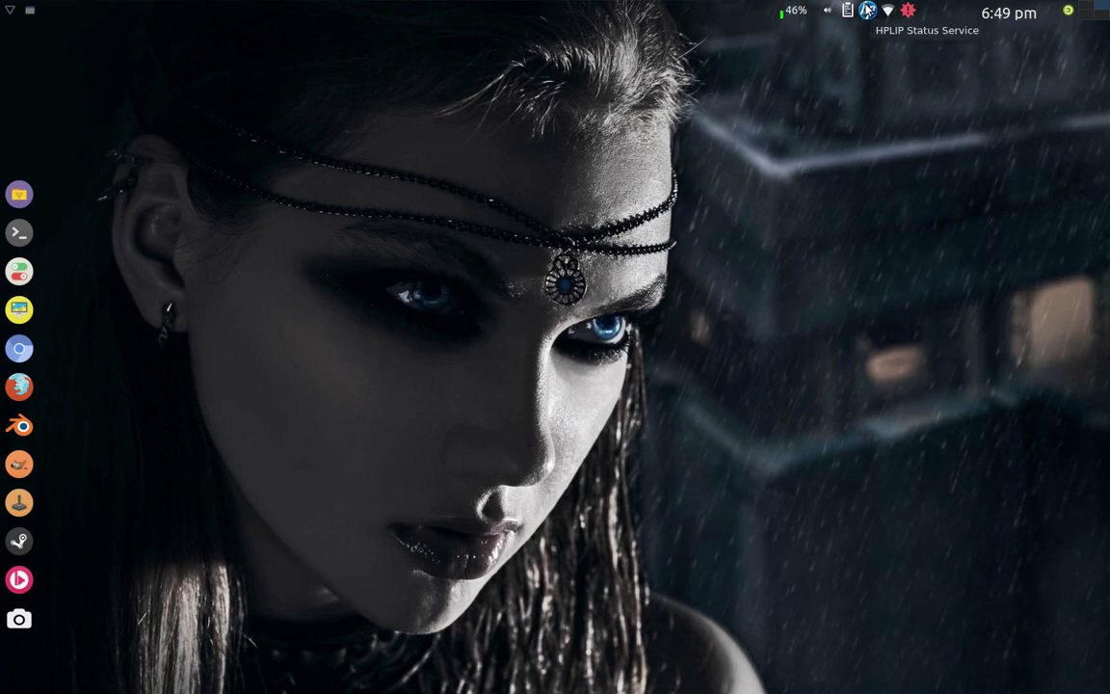
{"action": "left_click", "coordinate": [868, 9]}
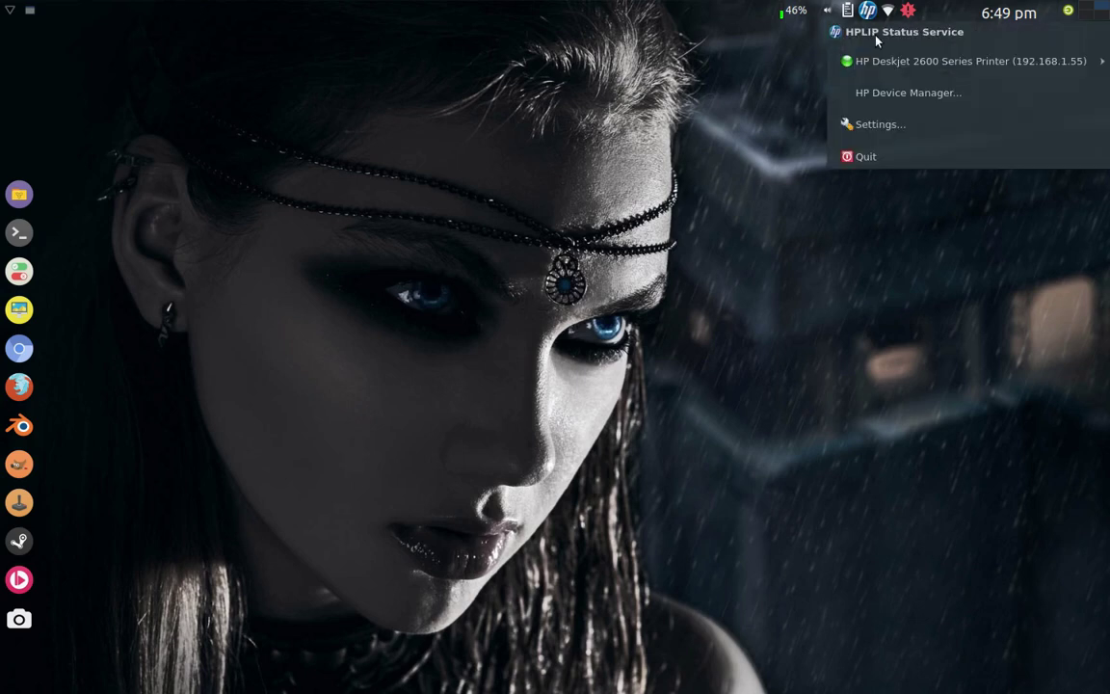
{"action": "mouse_move", "coordinate": [916, 68]}
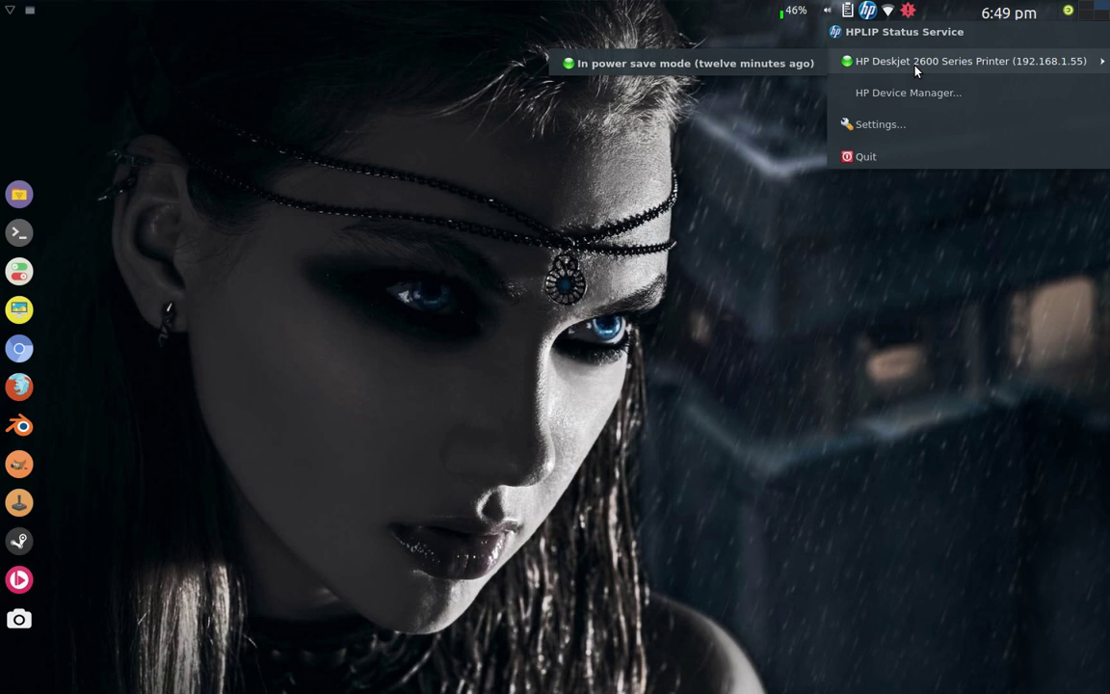
{"action": "left_click", "coordinate": [584, 205]}
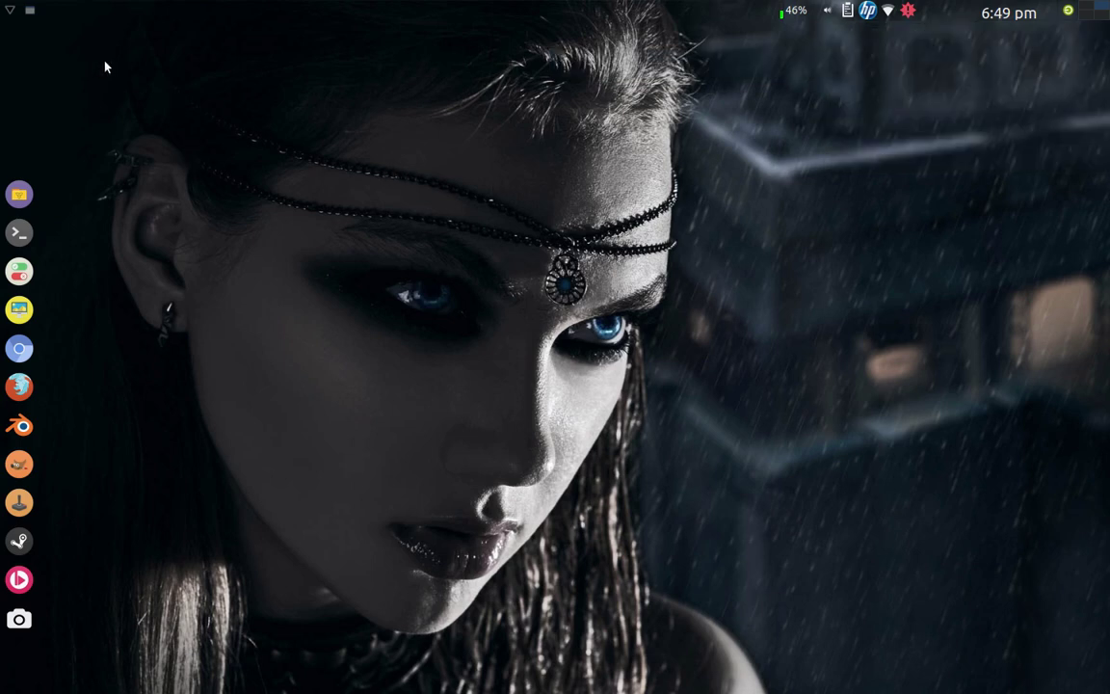
Launch FreeOffice 2018 TextMaker from the Whisker menu's Office category.
{"action": "left_click", "coordinate": [10, 10]}
{"action": "left_click", "coordinate": [8, 121]}
{"action": "left_click", "coordinate": [38, 172]}
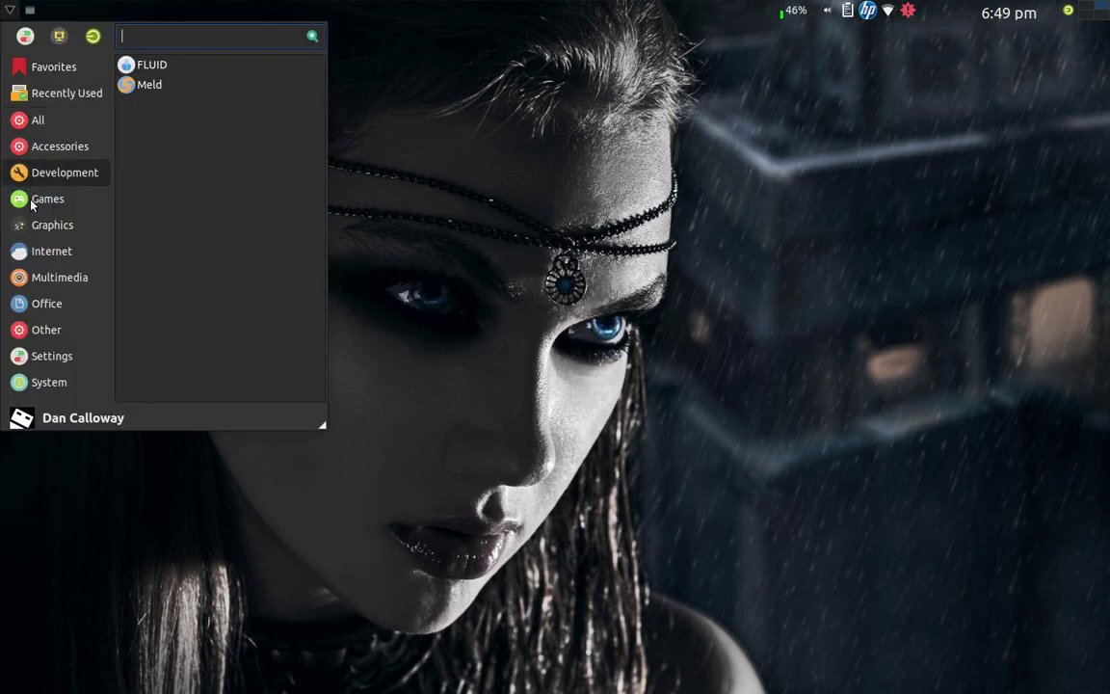
{"action": "left_click", "coordinate": [51, 304]}
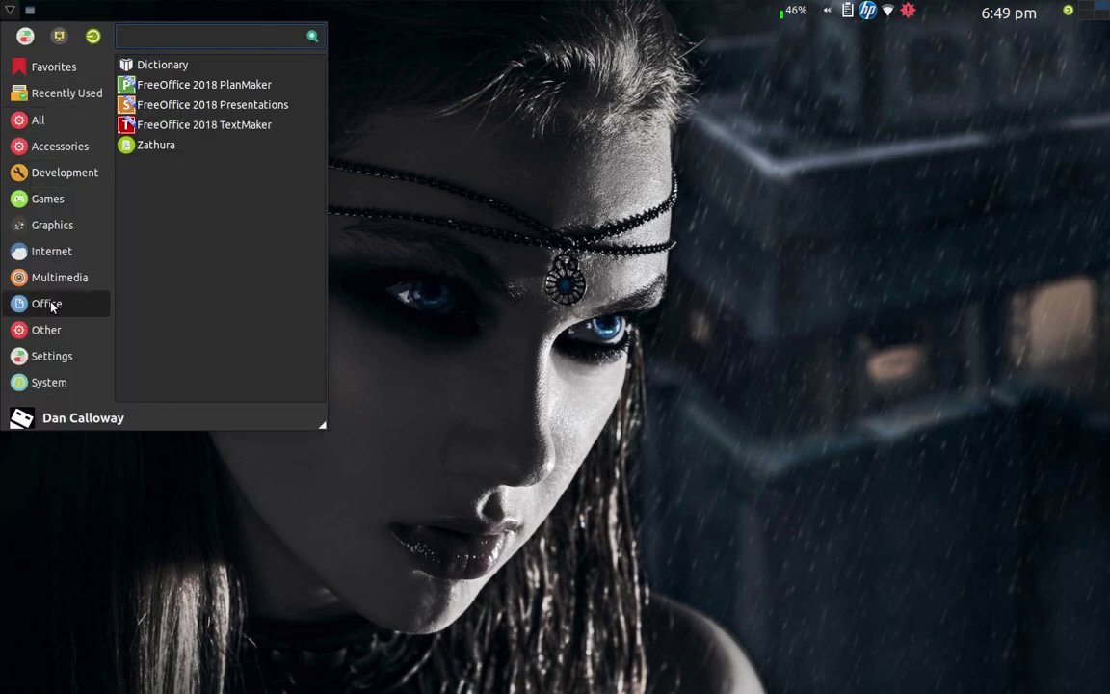
{"action": "left_click", "coordinate": [169, 126]}
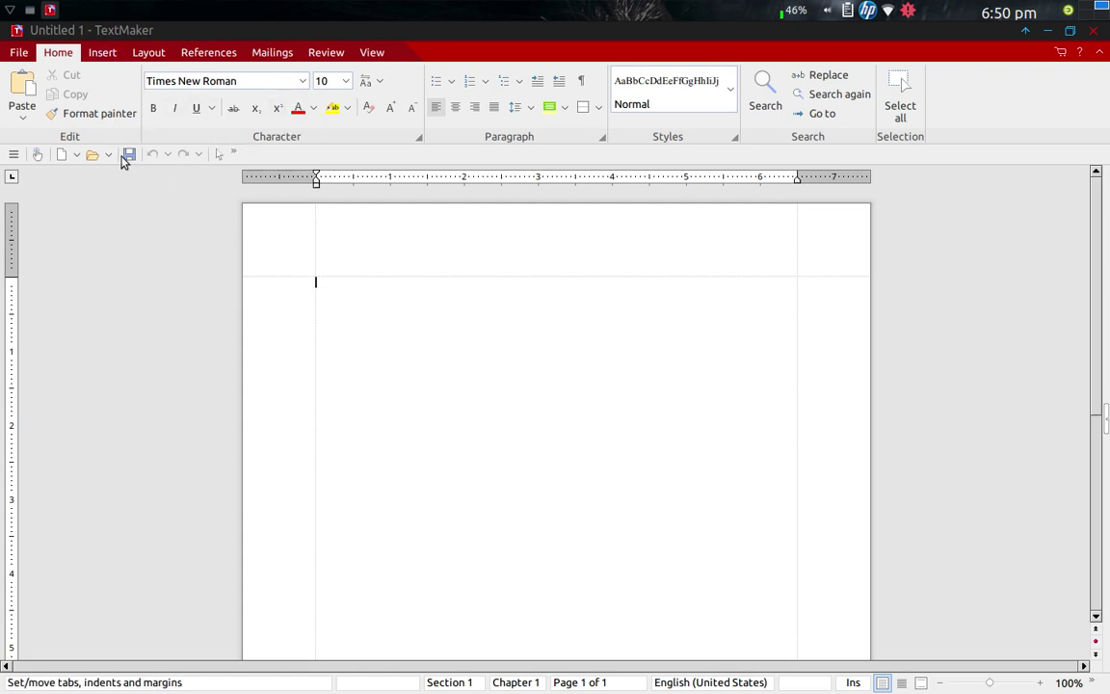
Browse the References, Mailings, Review and Home ribbon tabs in TextMaker.
{"action": "left_click", "coordinate": [186, 56]}
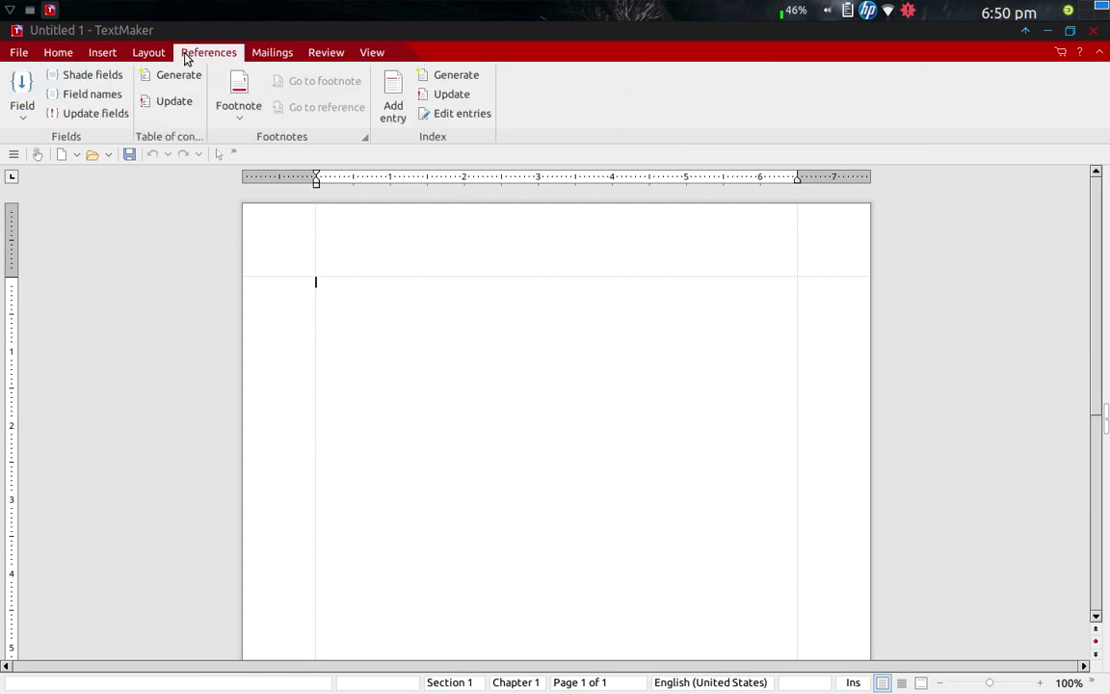
{"action": "left_click", "coordinate": [262, 53]}
{"action": "left_click", "coordinate": [326, 54]}
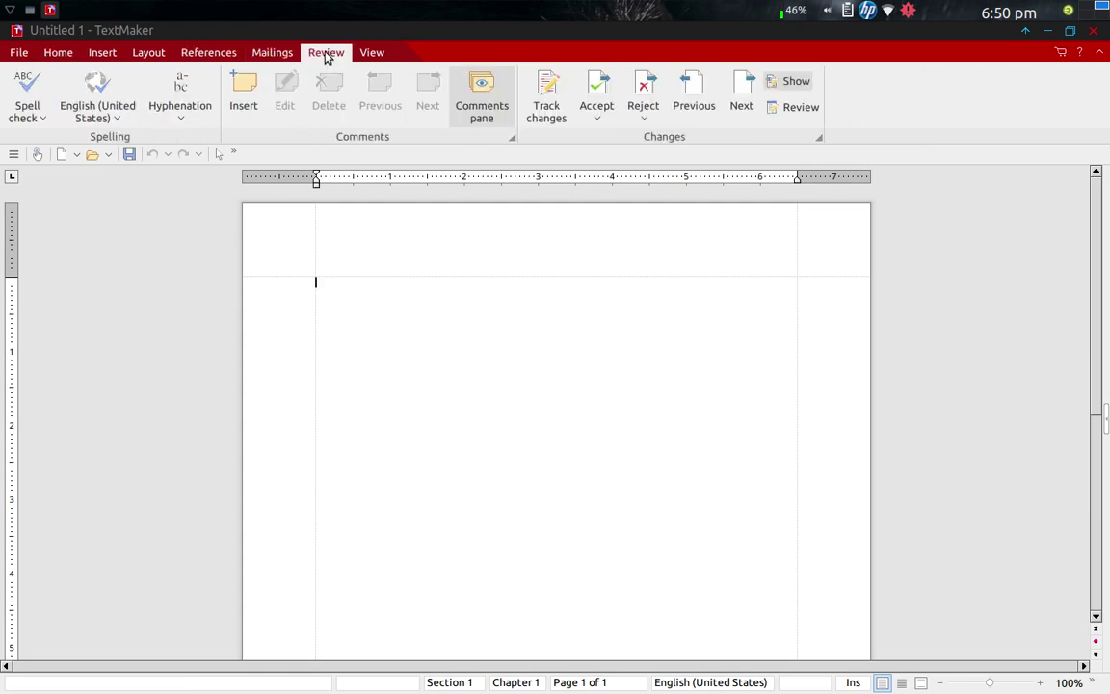
{"action": "left_click", "coordinate": [64, 53]}
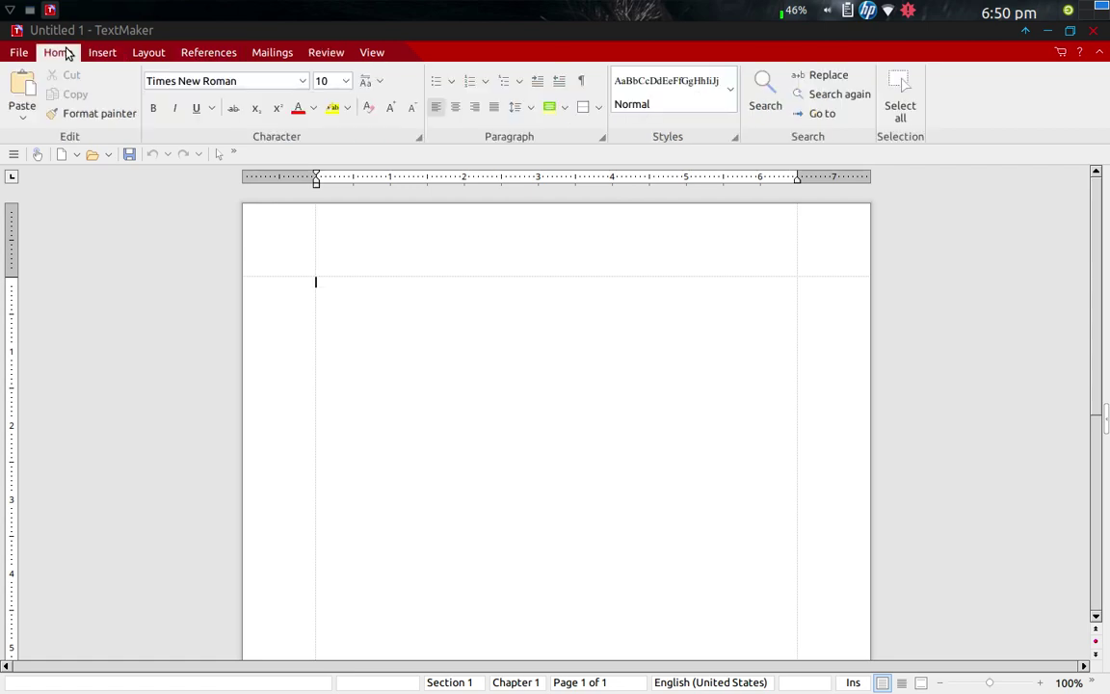
Open What is Linux Swap (copy).docx from the Documents folder.
{"action": "left_click", "coordinate": [19, 53]}
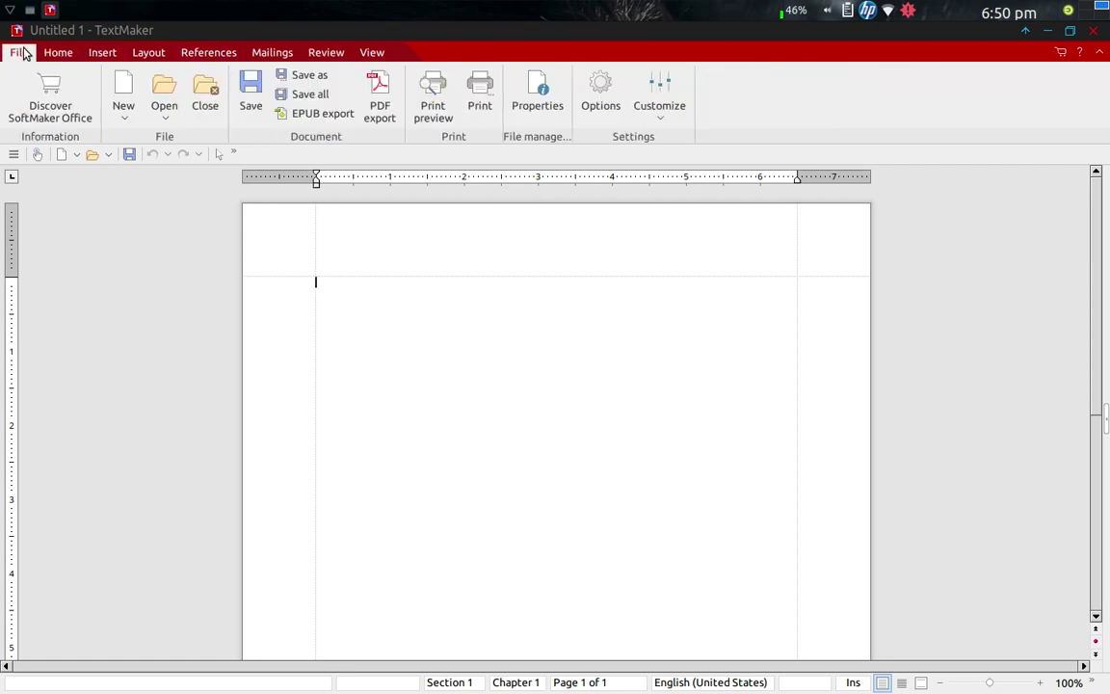
{"action": "left_click", "coordinate": [161, 104]}
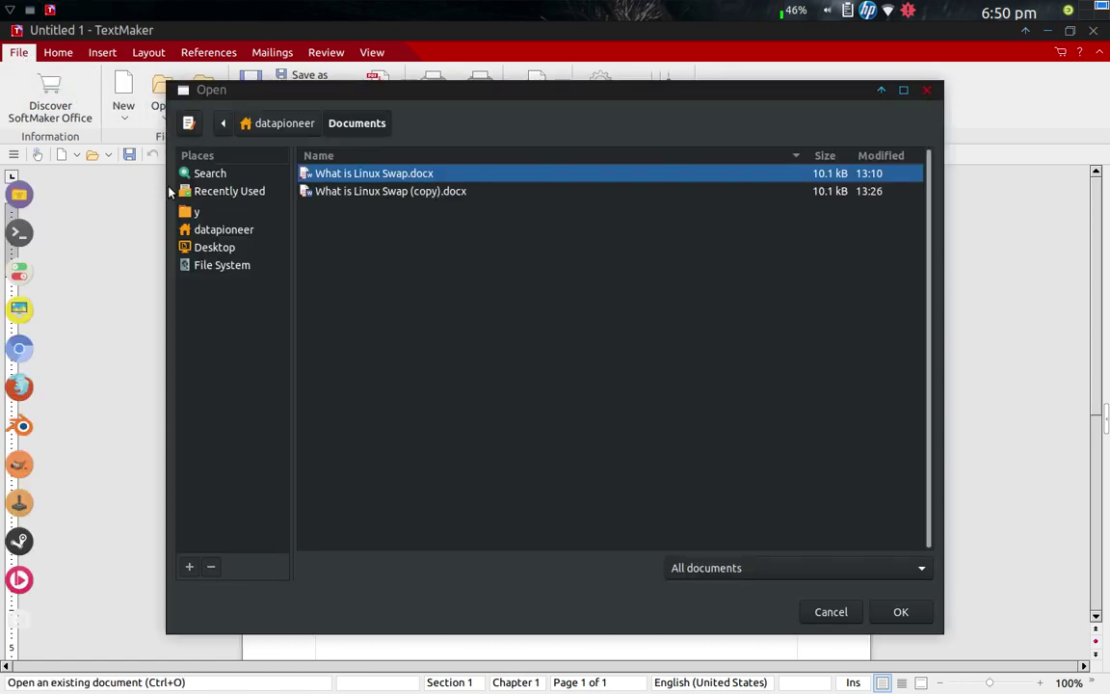
{"action": "left_click", "coordinate": [332, 197]}
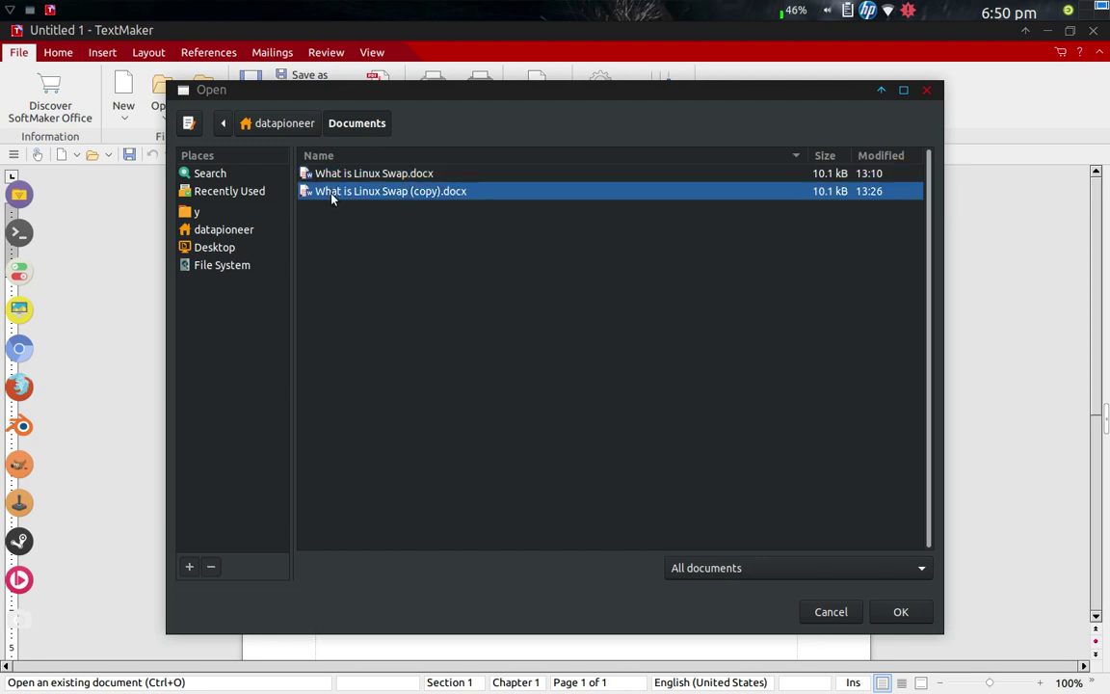
{"action": "left_click", "coordinate": [901, 613]}
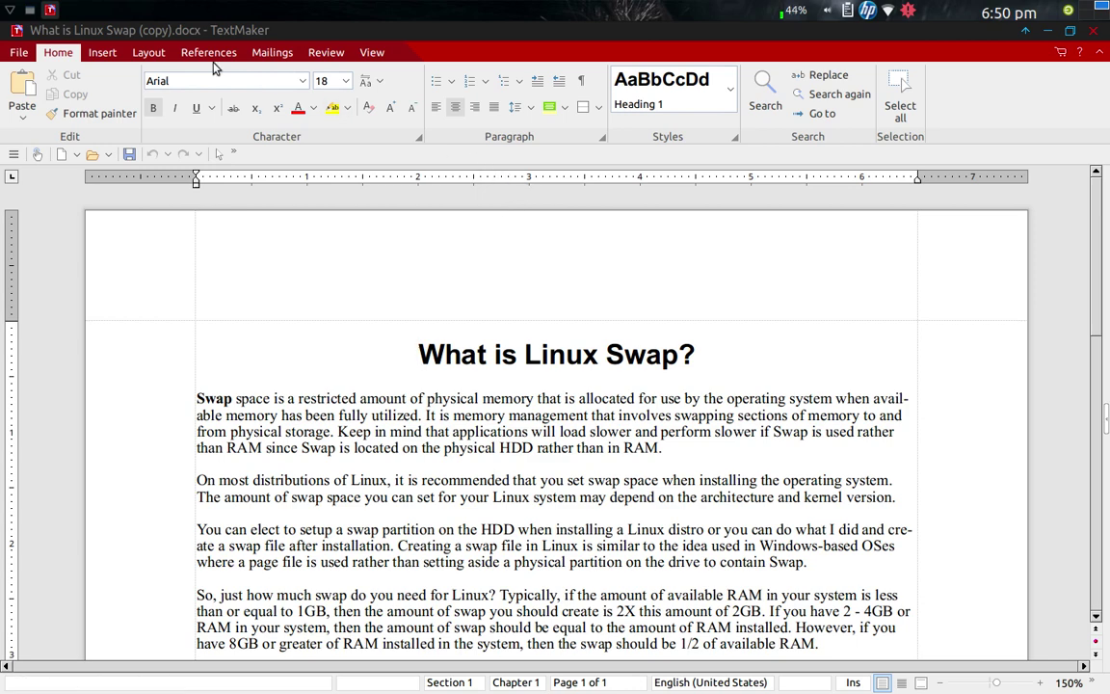
Print the article to the DeskJet_2600 [CUPS] printer with the default settings.
{"action": "left_click", "coordinate": [23, 52]}
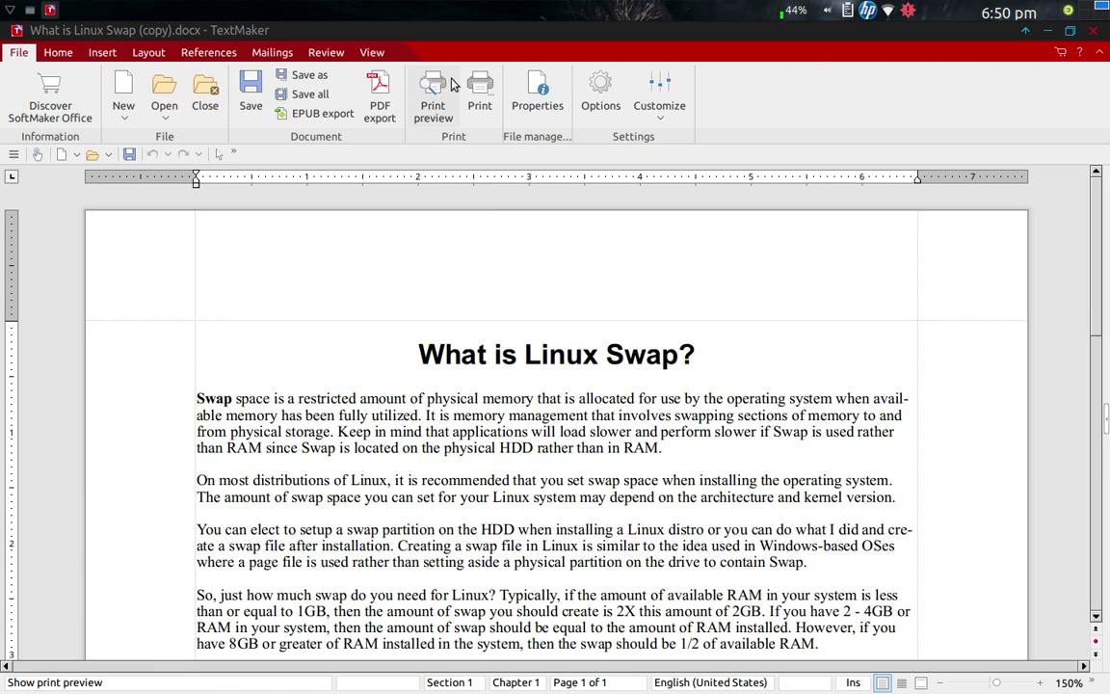
{"action": "left_click", "coordinate": [479, 91]}
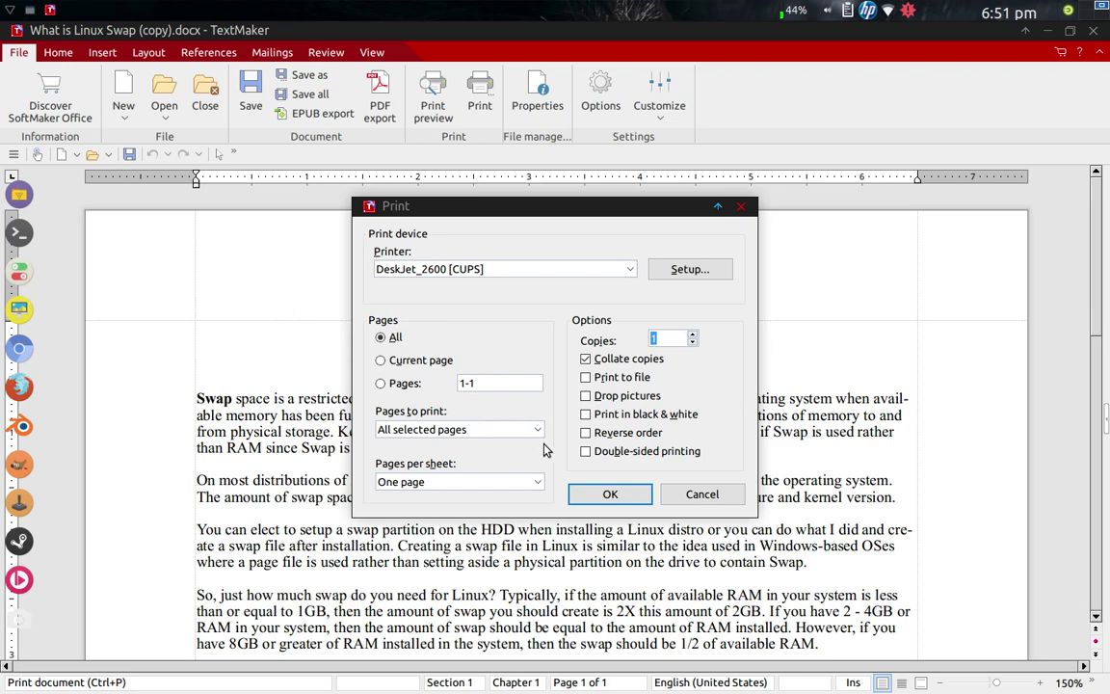
{"action": "left_click", "coordinate": [610, 494]}
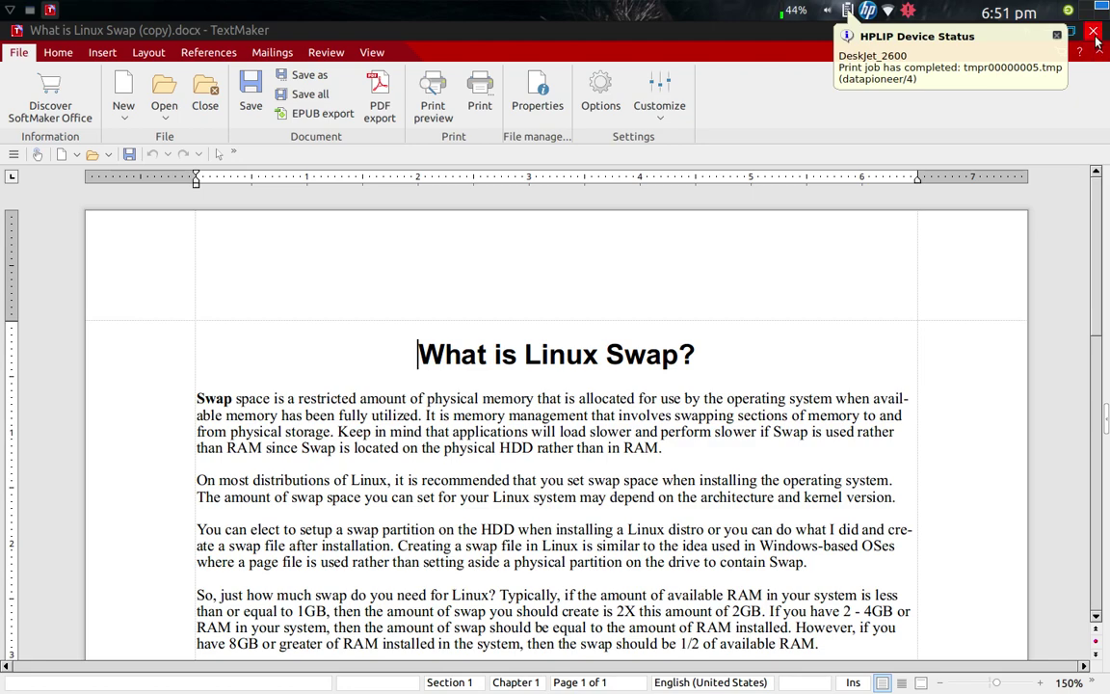
{"action": "left_click", "coordinate": [1094, 32]}
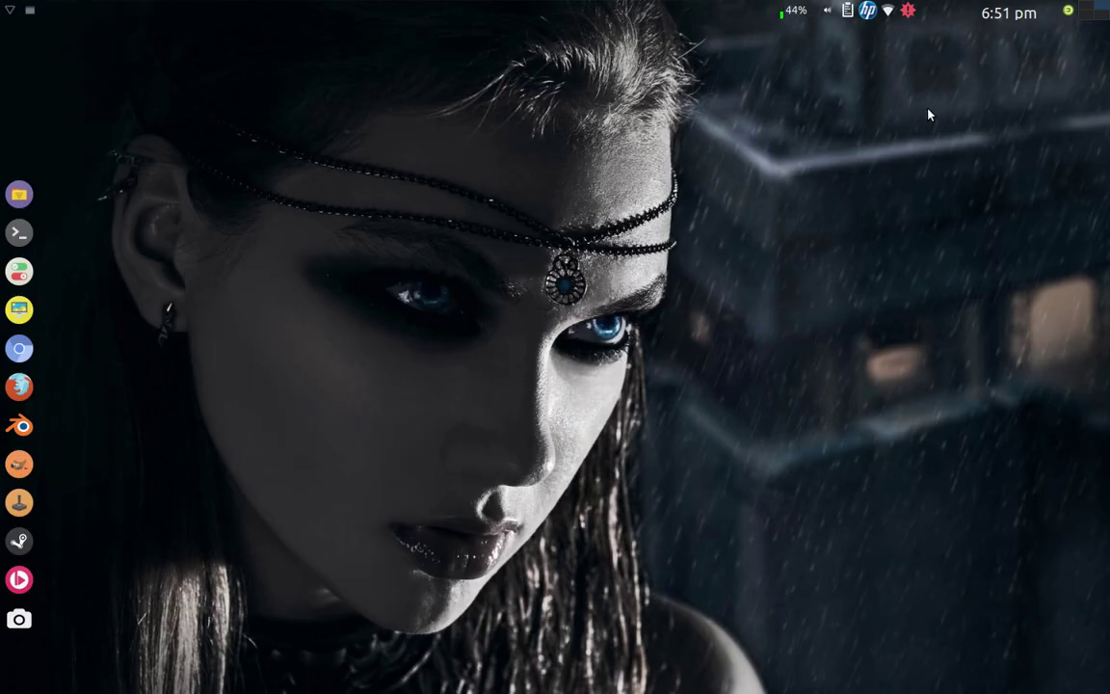